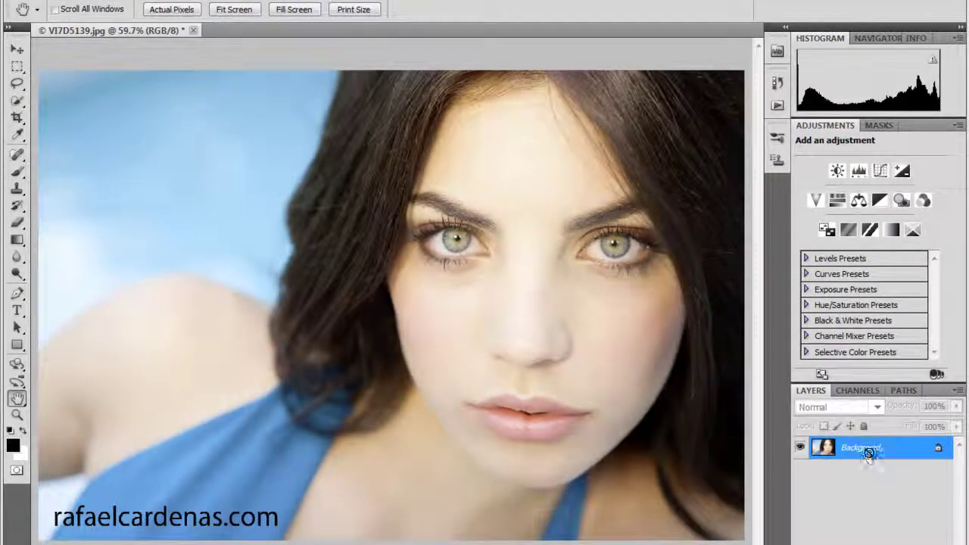
Step: Duplicate the Background layer and outline the lips on the copy with a freehand Lasso selection
{"action": "key", "text": "ctrl+j"}
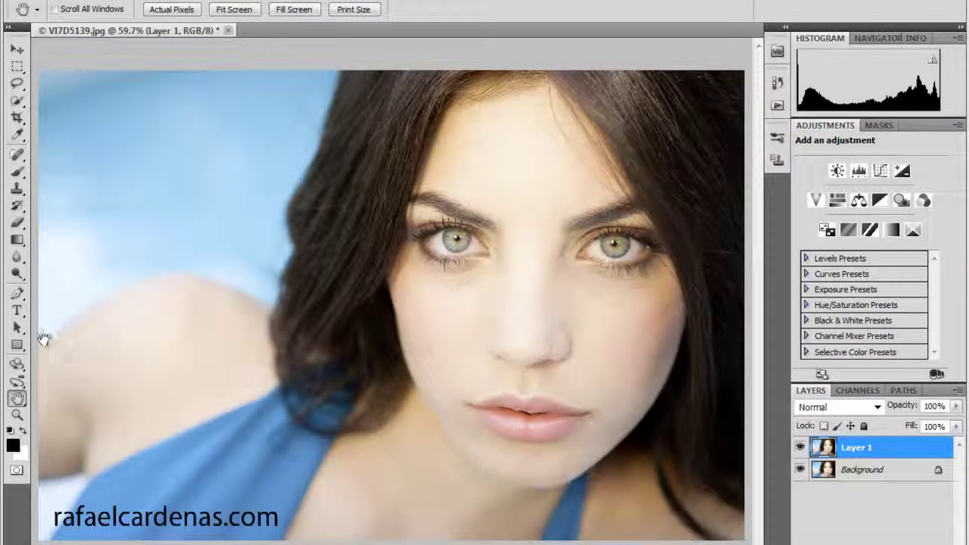
{"action": "left_click", "coordinate": [18, 416]}
{"action": "left_click_drag", "start_coordinate": [452, 380], "coordinate": [606, 457]}
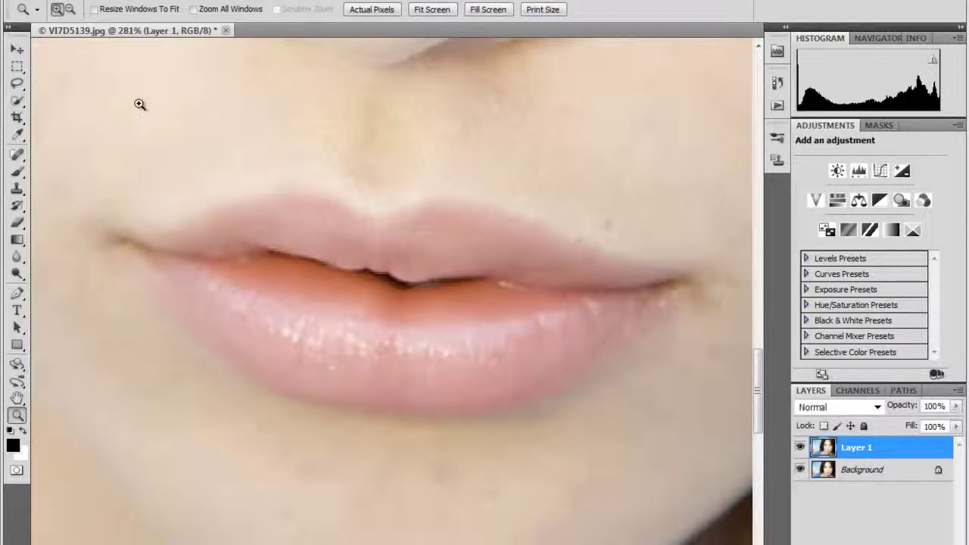
{"action": "key", "text": "l"}
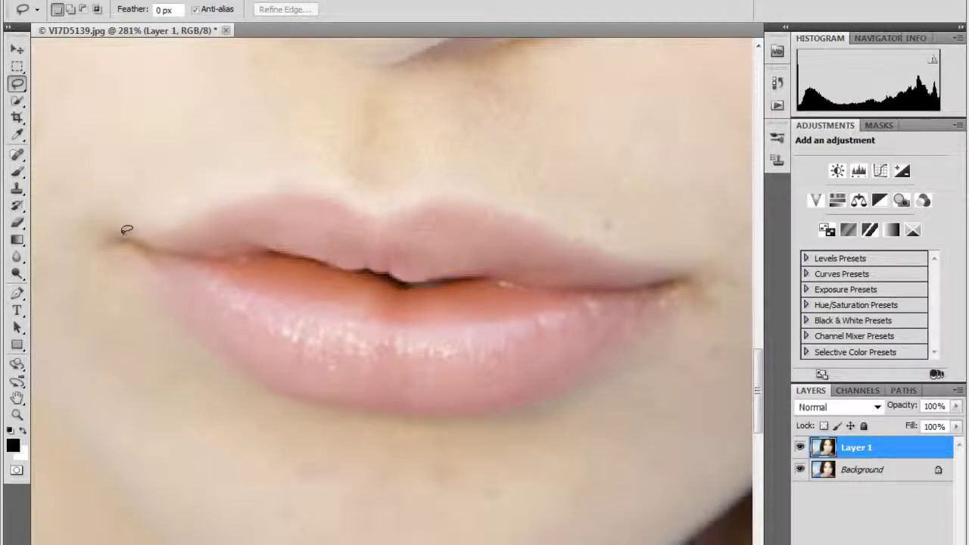
{"action": "mouse_move", "coordinate": [115, 228]}
{"action": "left_mouse_down"}
{"action": "mouse_move", "coordinate": [203, 219]}
{"action": "mouse_move", "coordinate": [284, 189]}
{"action": "mouse_move", "coordinate": [366, 215]}
{"action": "mouse_move", "coordinate": [441, 201]}
{"action": "mouse_move", "coordinate": [521, 210]}
{"action": "mouse_move", "coordinate": [676, 264]}
{"action": "mouse_move", "coordinate": [675, 302]}
{"action": "mouse_move", "coordinate": [564, 382]}
{"action": "mouse_move", "coordinate": [488, 411]}
{"action": "mouse_move", "coordinate": [385, 407]}
{"action": "mouse_move", "coordinate": [286, 393]}
{"action": "mouse_move", "coordinate": [223, 354]}
{"action": "mouse_move", "coordinate": [177, 317]}
{"action": "mouse_move", "coordinate": [115, 234]}
{"action": "left_mouse_up"}
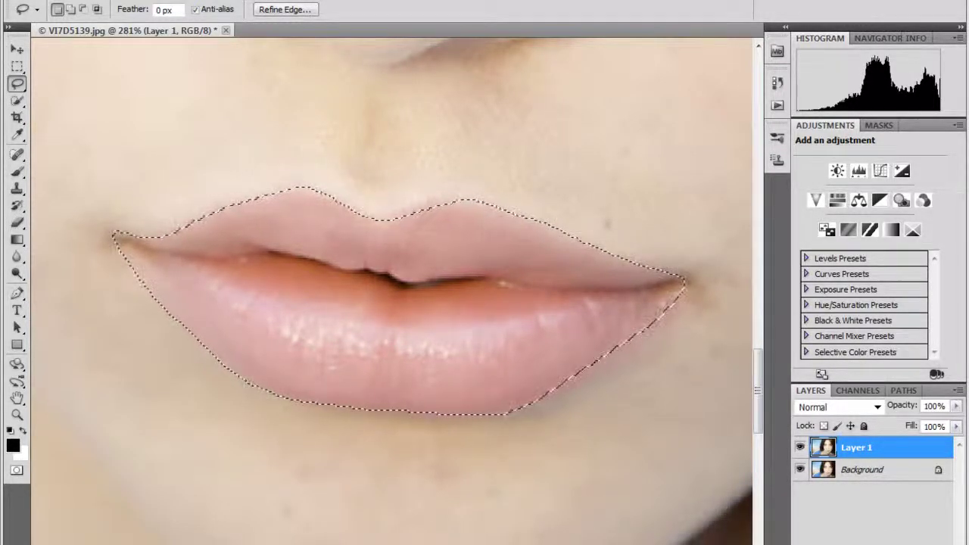
Step: Add a Hue/Saturation adjustment layer masked to the lip selection
{"action": "left_click", "coordinate": [878, 543]}
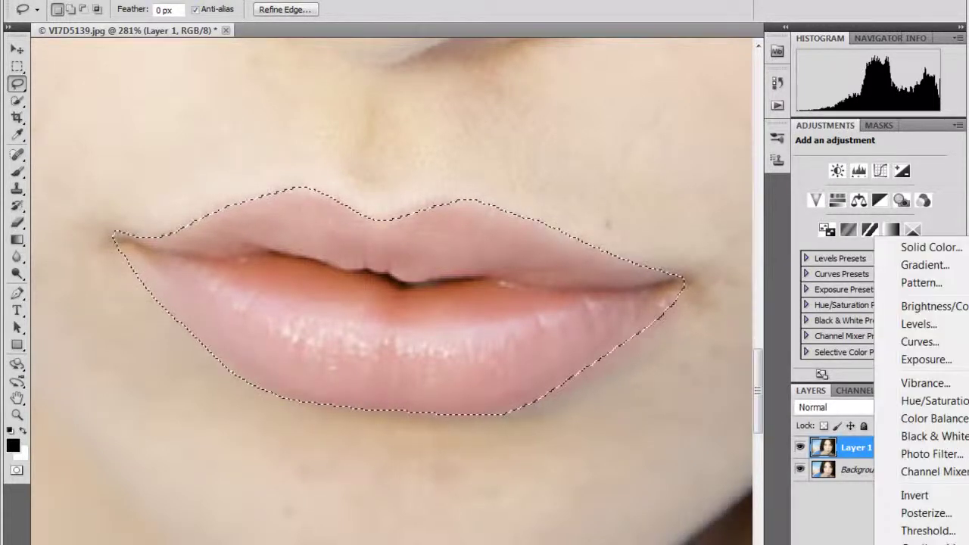
{"action": "left_click", "coordinate": [926, 402]}
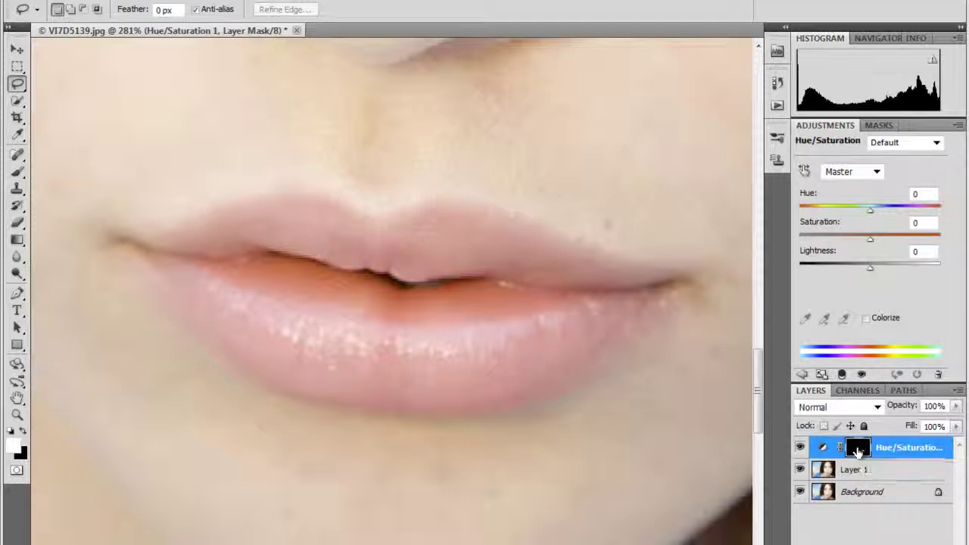
Step: Examine the adjustment layer's mask on its own, both in full view and up close, and return to the image
{"action": "left_click", "coordinate": [857, 451], "text": "alt"}
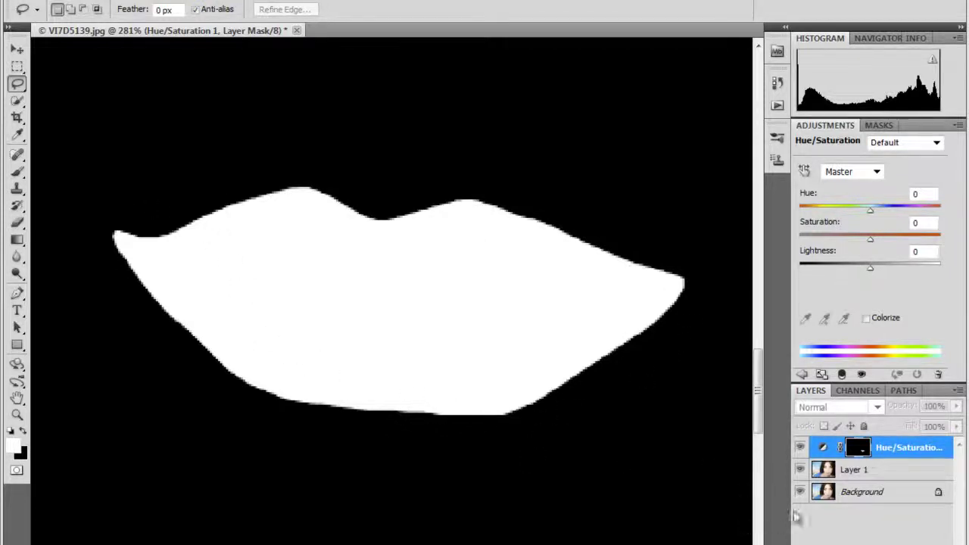
{"action": "left_click", "coordinate": [859, 450], "text": "alt"}
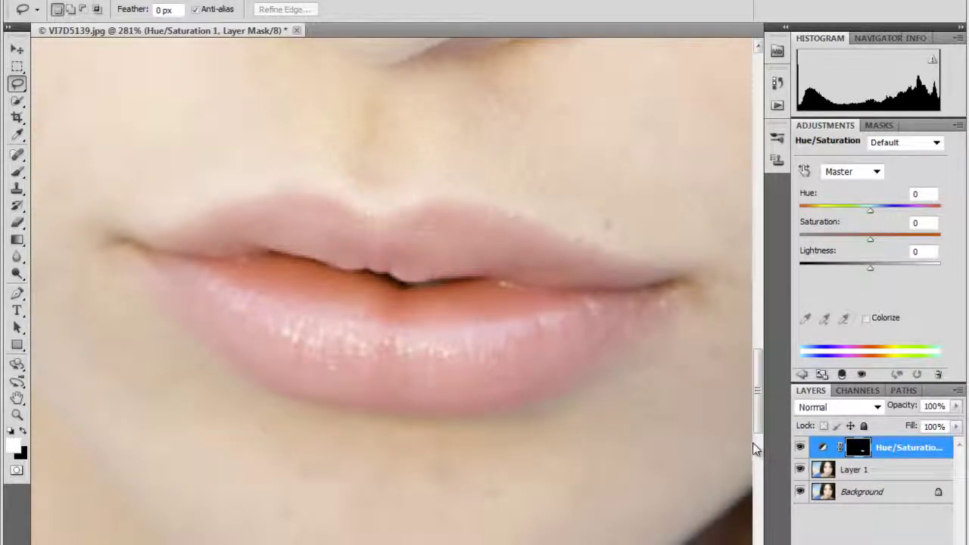
{"action": "left_click", "coordinate": [859, 448], "text": "alt"}
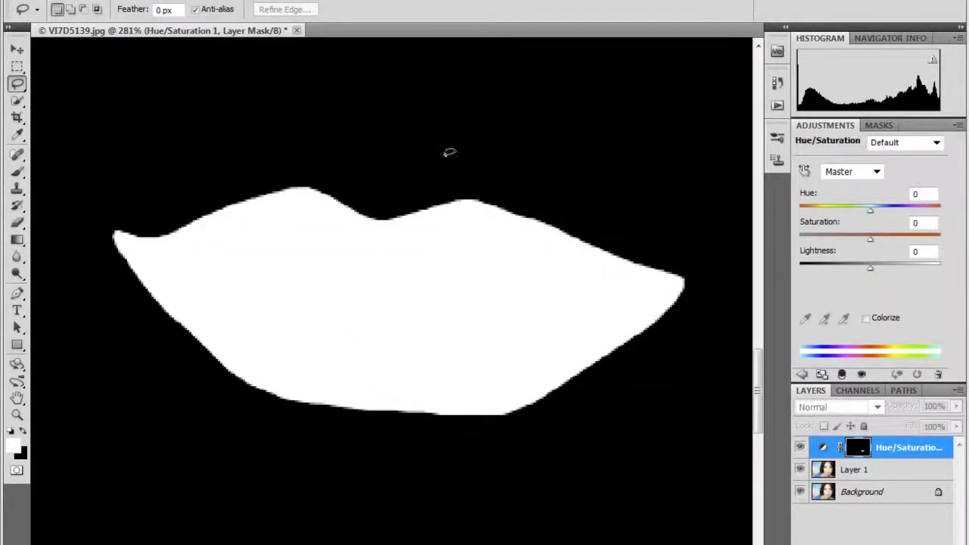
{"action": "double_click", "coordinate": [18, 398]}
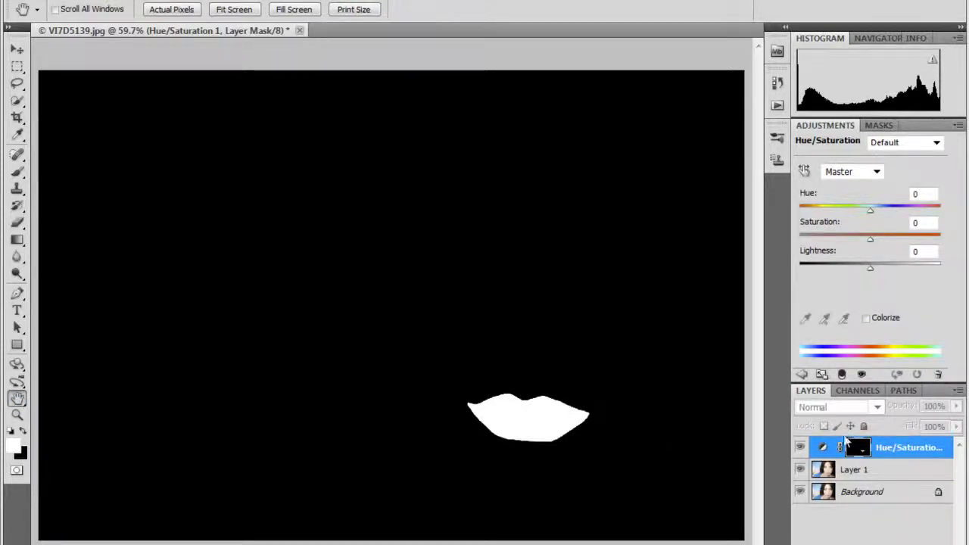
{"action": "left_click", "coordinate": [17, 415]}
{"action": "left_click_drag", "start_coordinate": [426, 372], "coordinate": [619, 473]}
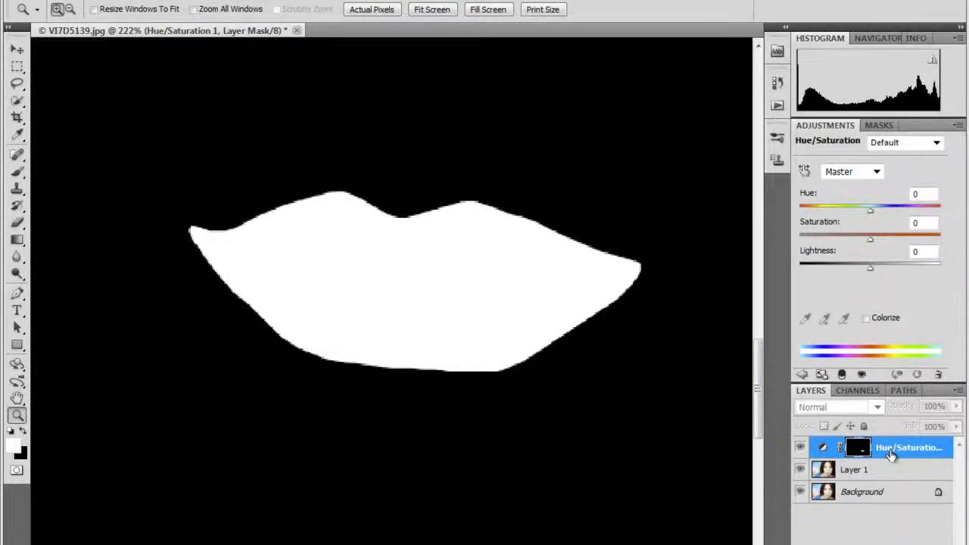
{"action": "left_click", "coordinate": [860, 450], "text": "alt"}
{"action": "left_click", "coordinate": [860, 450]}
{"action": "key", "text": "x"}
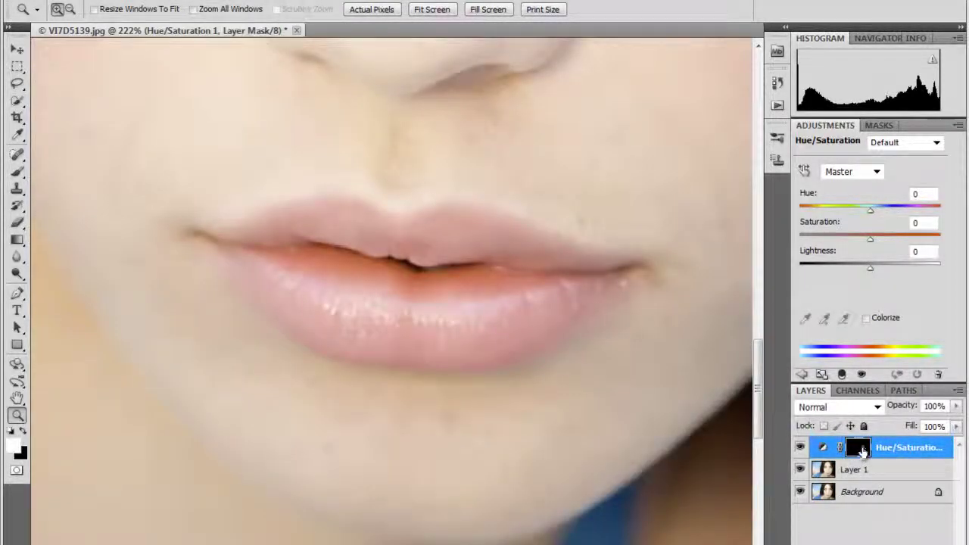
Step: Recolour the lips by setting the adjustment's Hue to -25 and Saturation to +16
{"action": "left_click_drag", "start_coordinate": [871, 210], "coordinate": [853, 218]}
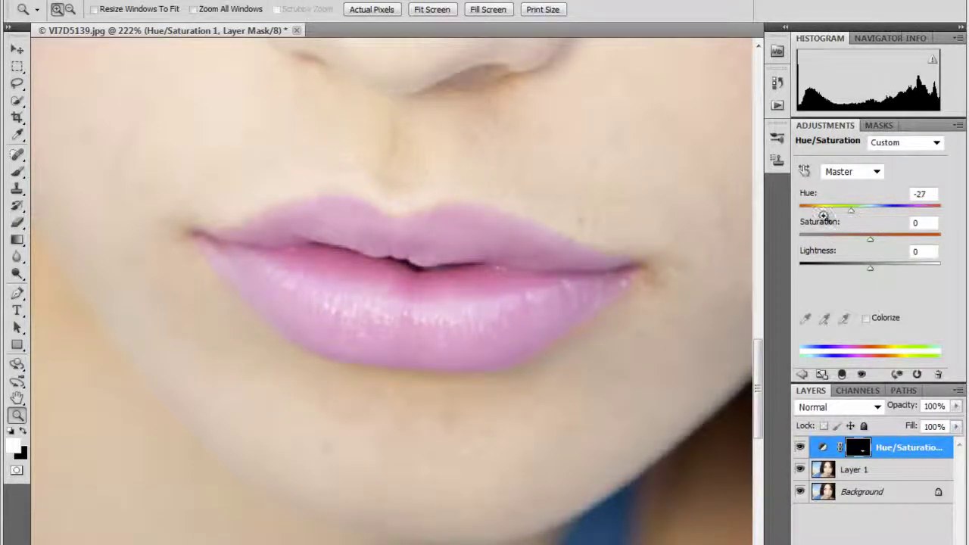
{"action": "double_click", "coordinate": [17, 398]}
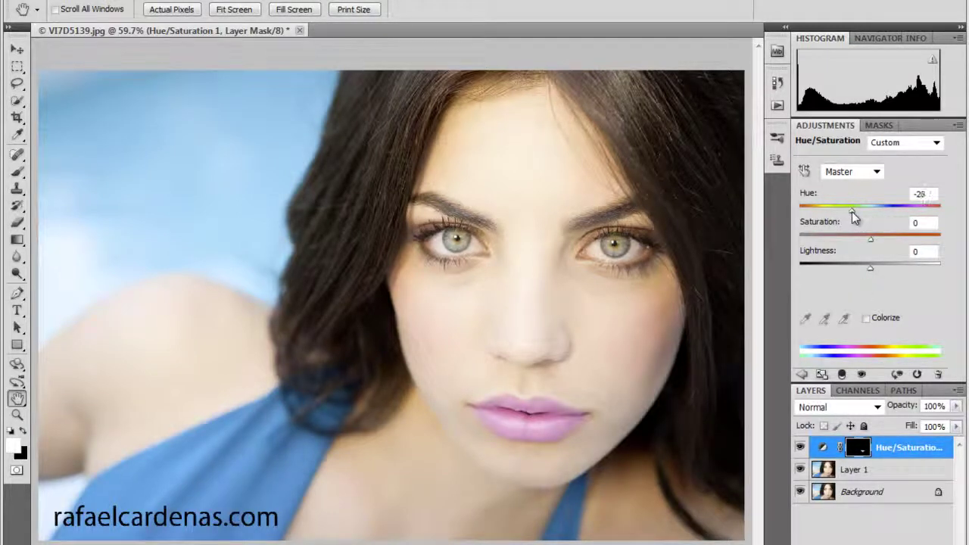
{"action": "left_click_drag", "start_coordinate": [869, 240], "coordinate": [882, 239]}
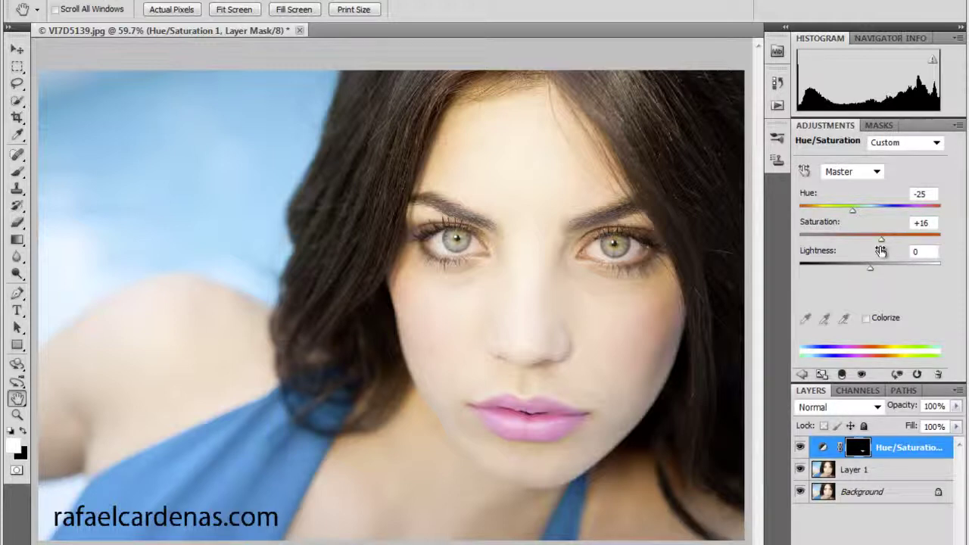
Step: Paint black on the mask along the lips' outer edge and corner with a 37 px Brush at 0% hardness
{"action": "left_click", "coordinate": [17, 414]}
{"action": "left_click_drag", "start_coordinate": [448, 375], "coordinate": [617, 460]}
{"action": "left_click_drag", "start_coordinate": [66, 144], "coordinate": [640, 445]}
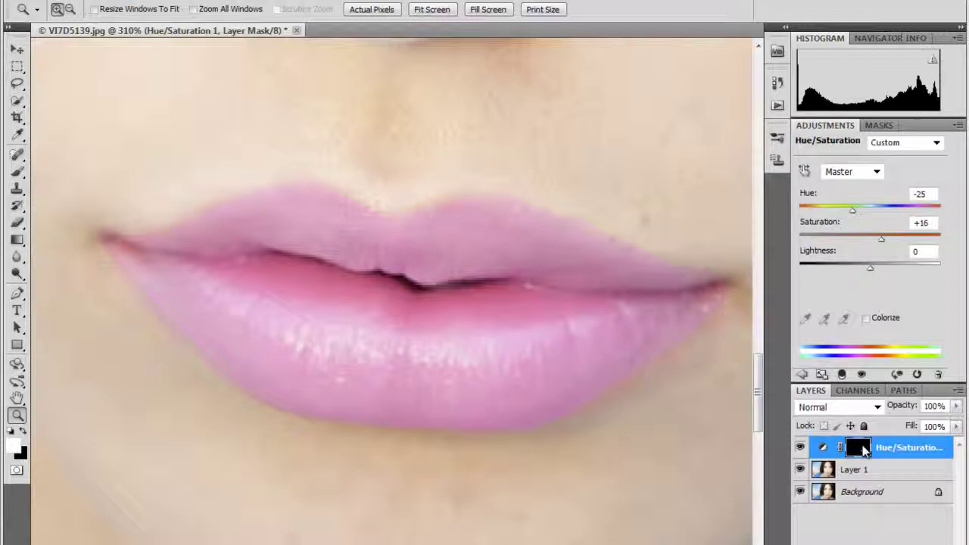
{"action": "left_click", "coordinate": [17, 173]}
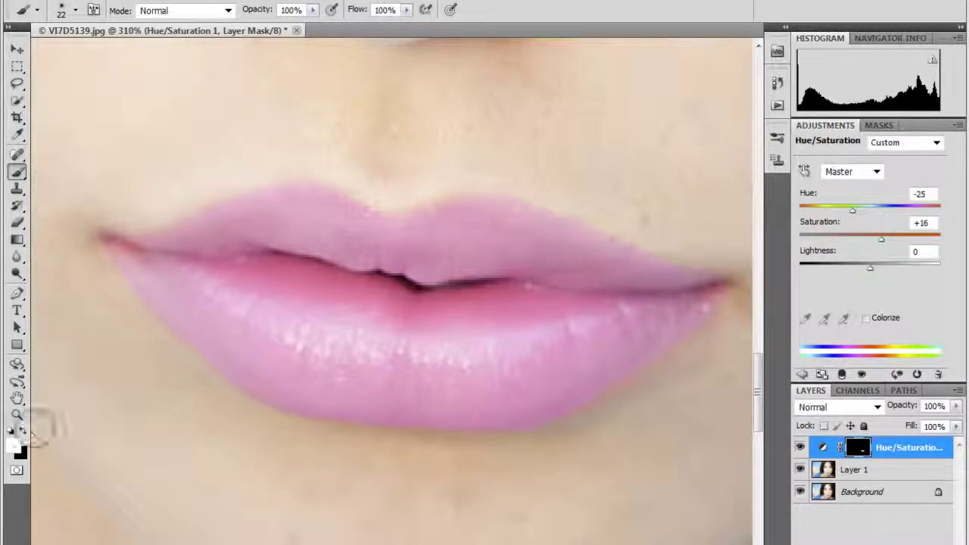
{"action": "left_click", "coordinate": [23, 430]}
{"action": "right_click", "coordinate": [123, 190]}
{"action": "left_click_drag", "start_coordinate": [162, 225], "coordinate": [171, 225]}
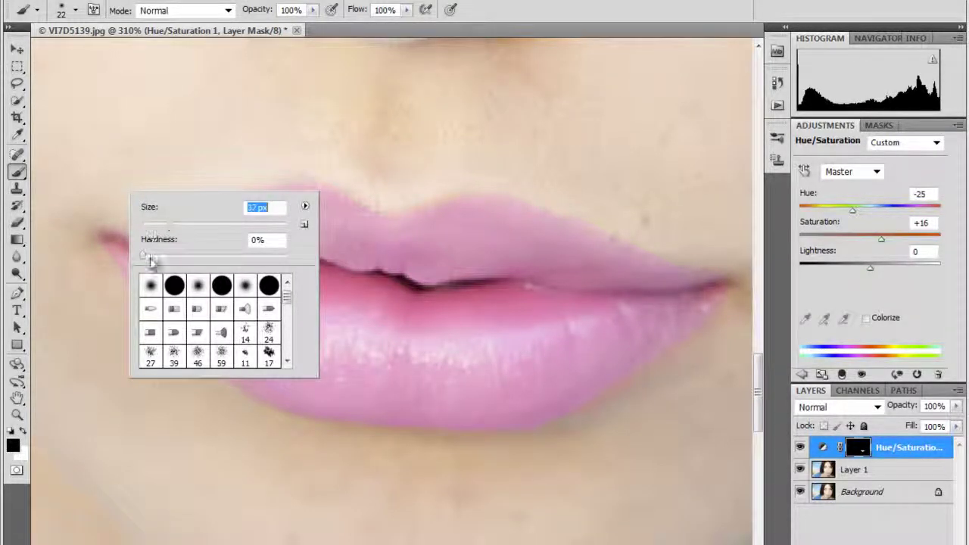
{"action": "left_click_drag", "start_coordinate": [147, 260], "coordinate": [141, 260]}
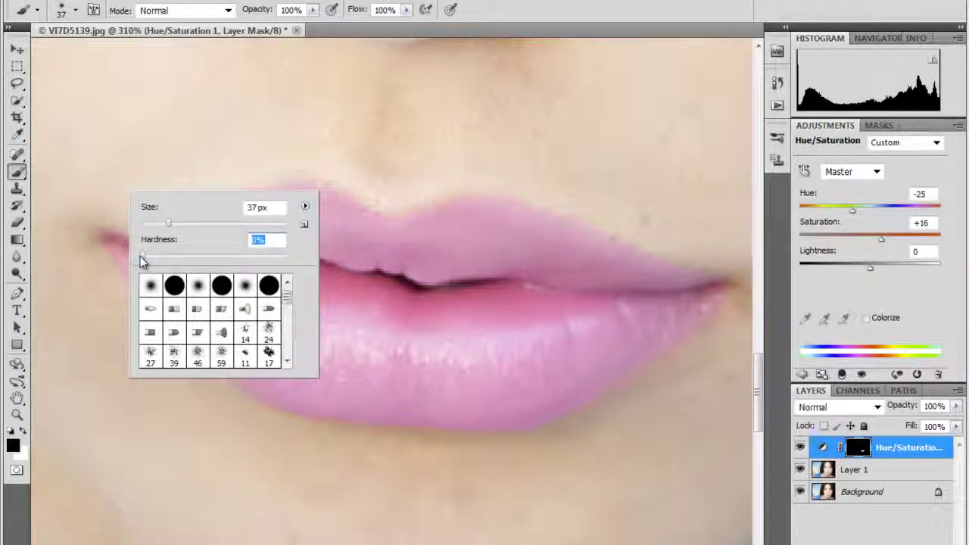
{"action": "key", "text": "Return"}
{"action": "mouse_move", "coordinate": [85, 275]}
{"action": "left_mouse_down"}
{"action": "mouse_move", "coordinate": [103, 298]}
{"action": "mouse_move", "coordinate": [81, 259]}
{"action": "mouse_move", "coordinate": [195, 393]}
{"action": "left_mouse_up"}
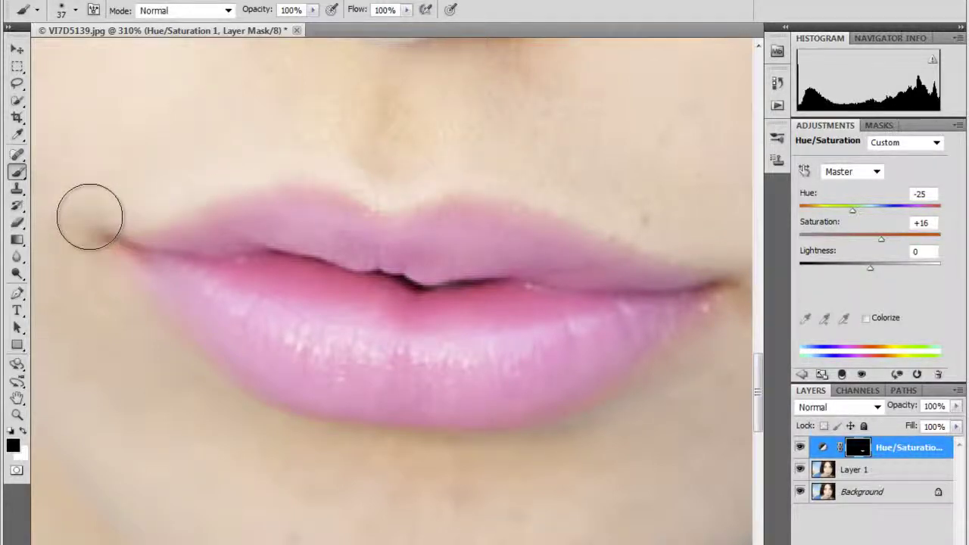
Step: Paint black on the mask over the middle of the lower lip and restore that area with white
{"action": "left_click_drag", "start_coordinate": [486, 340], "coordinate": [344, 347]}
{"action": "left_click_drag", "start_coordinate": [497, 356], "coordinate": [350, 340]}
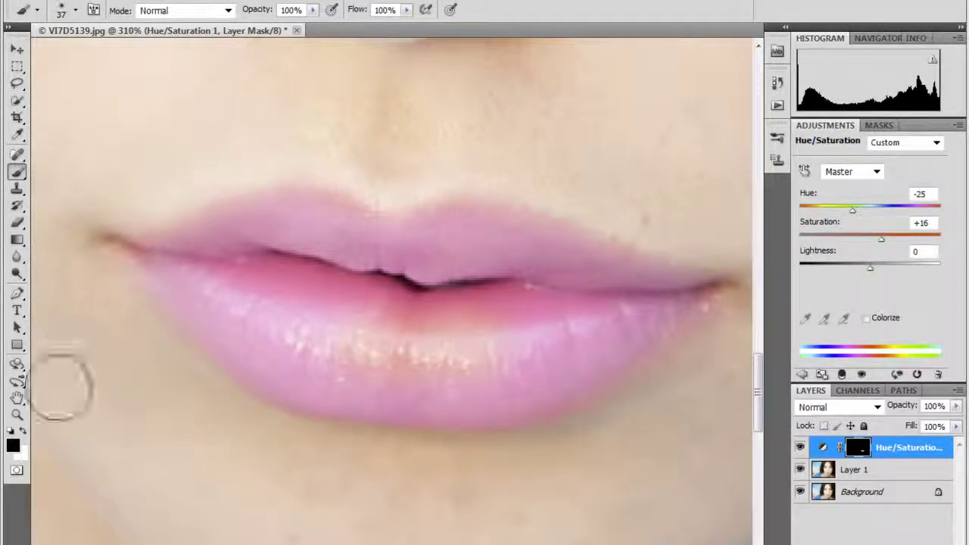
{"action": "left_click", "coordinate": [23, 430]}
{"action": "mouse_move", "coordinate": [312, 358]}
{"action": "left_mouse_down"}
{"action": "mouse_move", "coordinate": [314, 335]}
{"action": "mouse_move", "coordinate": [463, 348]}
{"action": "mouse_move", "coordinate": [520, 326]}
{"action": "mouse_move", "coordinate": [337, 338]}
{"action": "mouse_move", "coordinate": [387, 353]}
{"action": "left_mouse_up"}
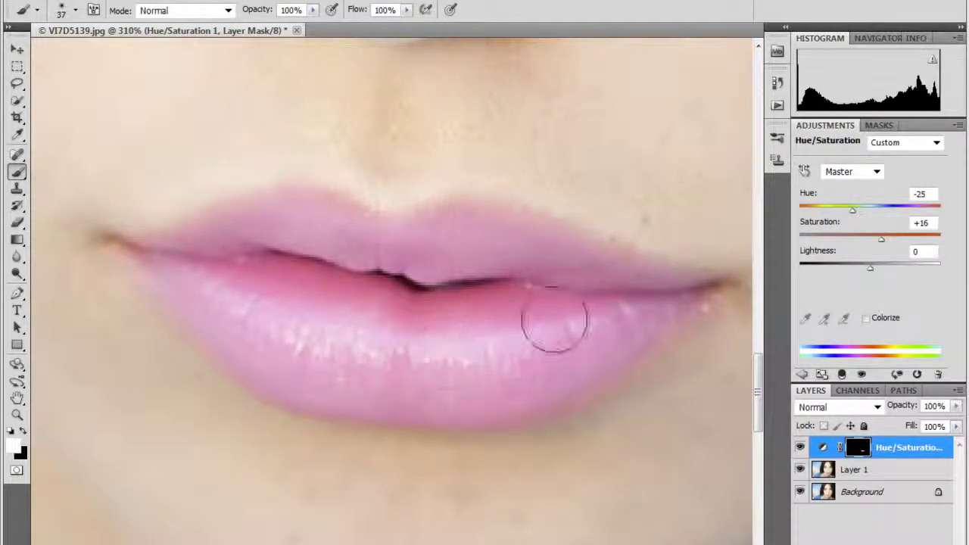
Step: Touch up the mask along the upper lip and at the lip corners in white, reducing the brush to 14 px
{"action": "mouse_move", "coordinate": [448, 231]}
{"action": "left_mouse_down"}
{"action": "mouse_move", "coordinate": [480, 220]}
{"action": "mouse_move", "coordinate": [610, 272]}
{"action": "mouse_move", "coordinate": [628, 307]}
{"action": "mouse_move", "coordinate": [583, 341]}
{"action": "mouse_move", "coordinate": [592, 361]}
{"action": "mouse_move", "coordinate": [643, 333]}
{"action": "mouse_move", "coordinate": [652, 315]}
{"action": "left_mouse_up"}
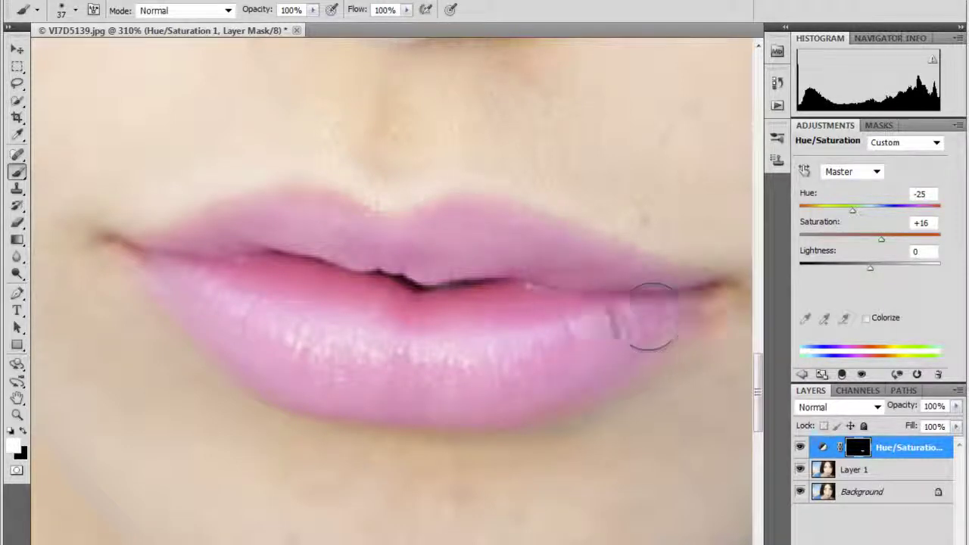
{"action": "right_click", "coordinate": [649, 320]}
{"action": "left_click_drag", "start_coordinate": [682, 348], "coordinate": [664, 351]}
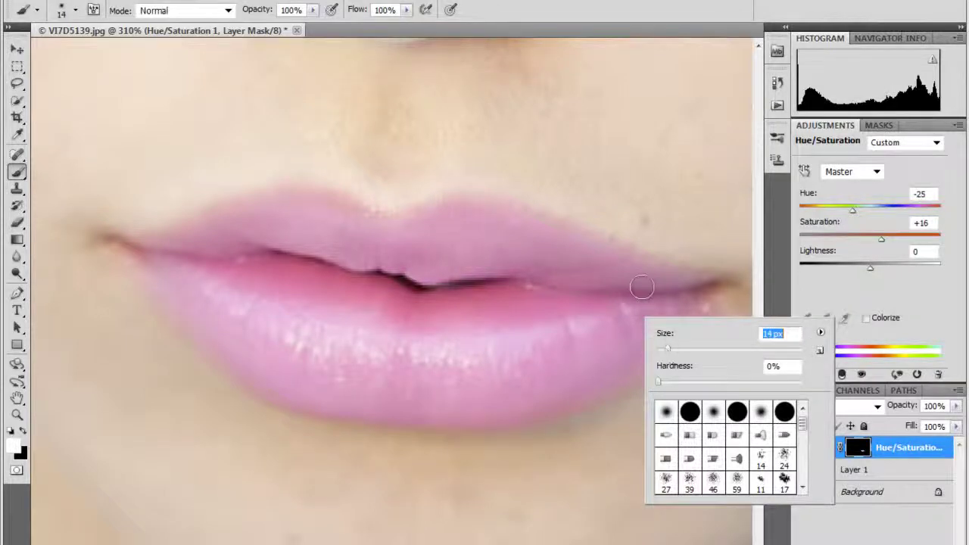
{"action": "key", "text": "Return"}
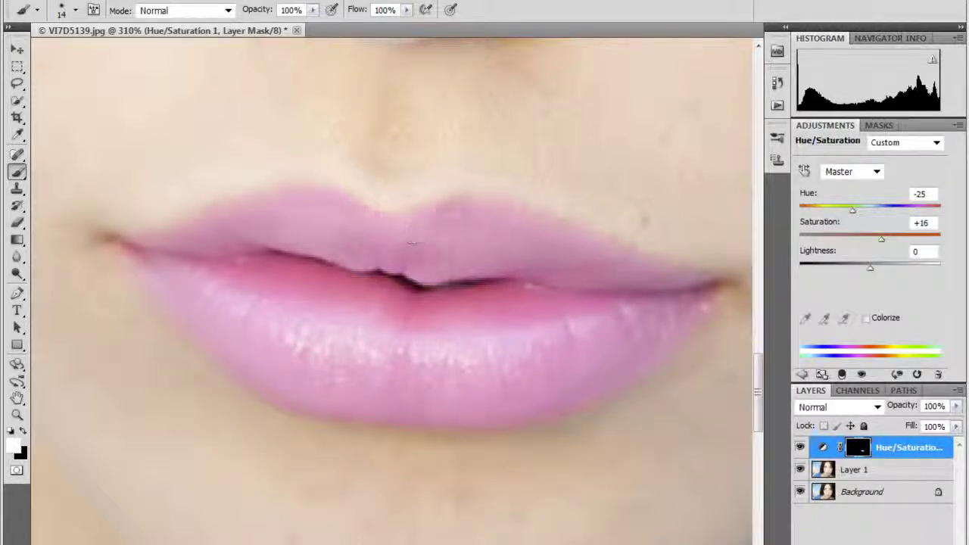
Step: Set the Hue/Saturation layer's blend mode to Color and its opacity to 68%
{"action": "double_click", "coordinate": [17, 398]}
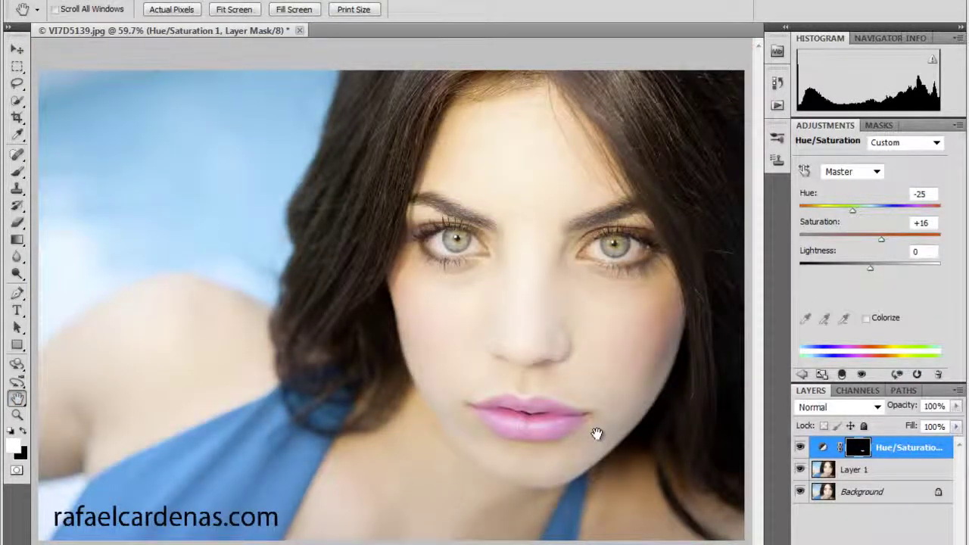
{"action": "left_click", "coordinate": [874, 408]}
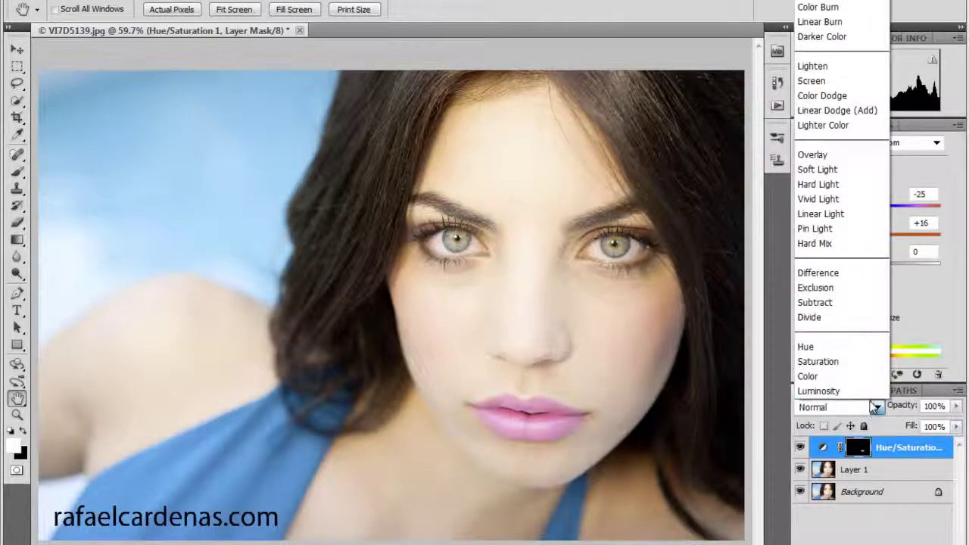
{"action": "left_click", "coordinate": [851, 372]}
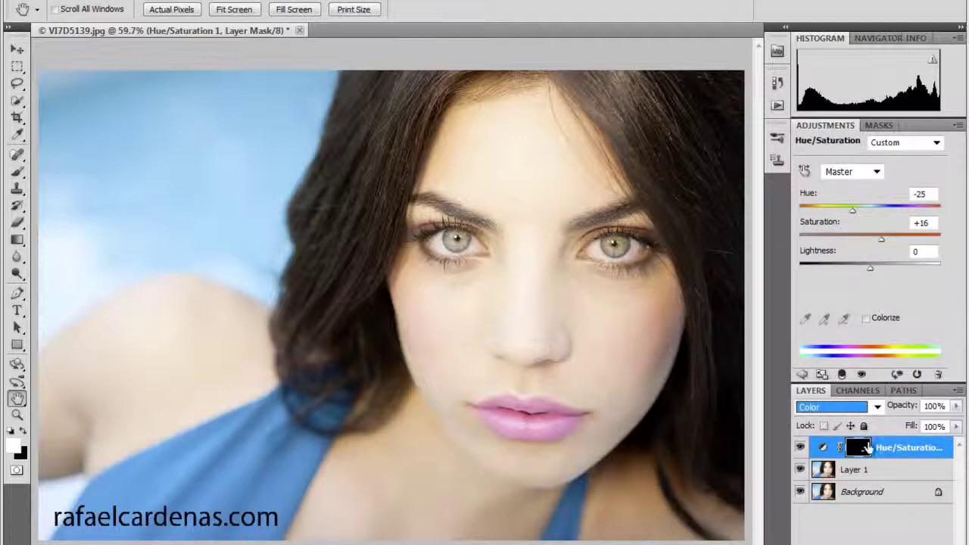
{"action": "left_click", "coordinate": [955, 407]}
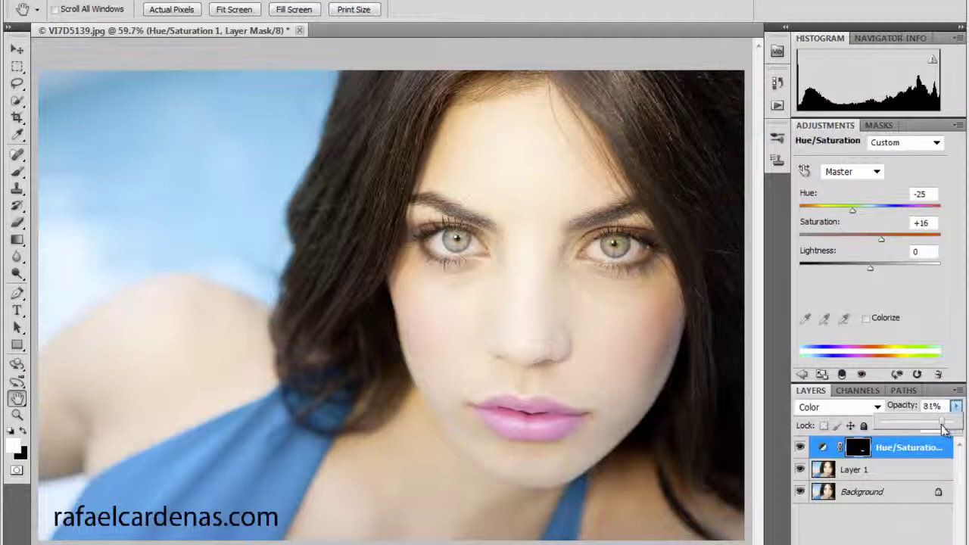
{"action": "left_click_drag", "start_coordinate": [943, 430], "coordinate": [937, 432]}
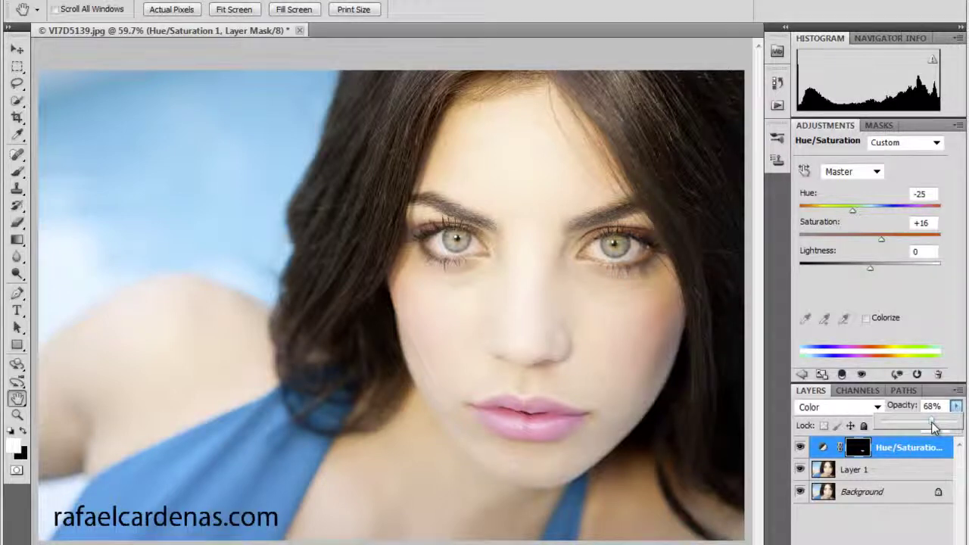
Step: Toggle the Hue/Saturation layer's visibility to compare the lips before and after the colour change
{"action": "left_click", "coordinate": [800, 447]}
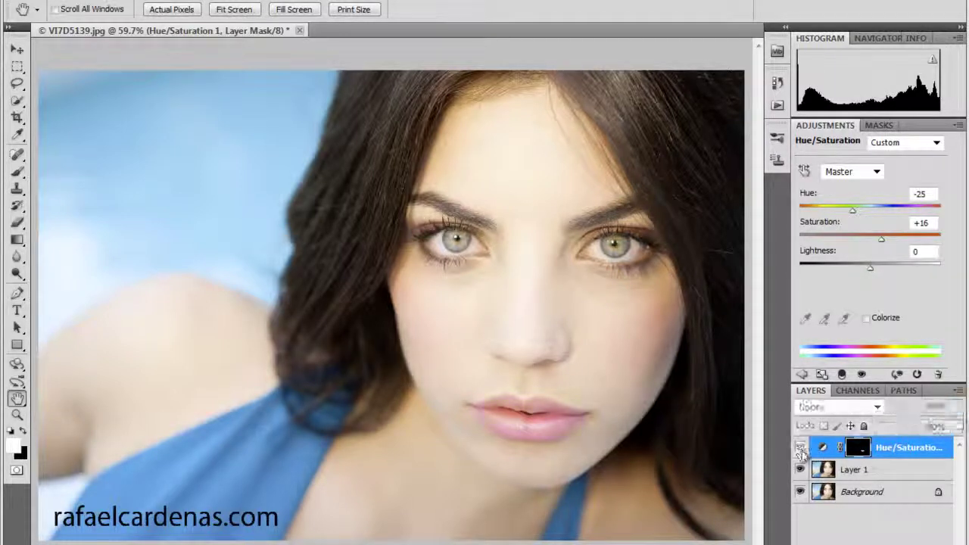
{"action": "left_click", "coordinate": [800, 448]}
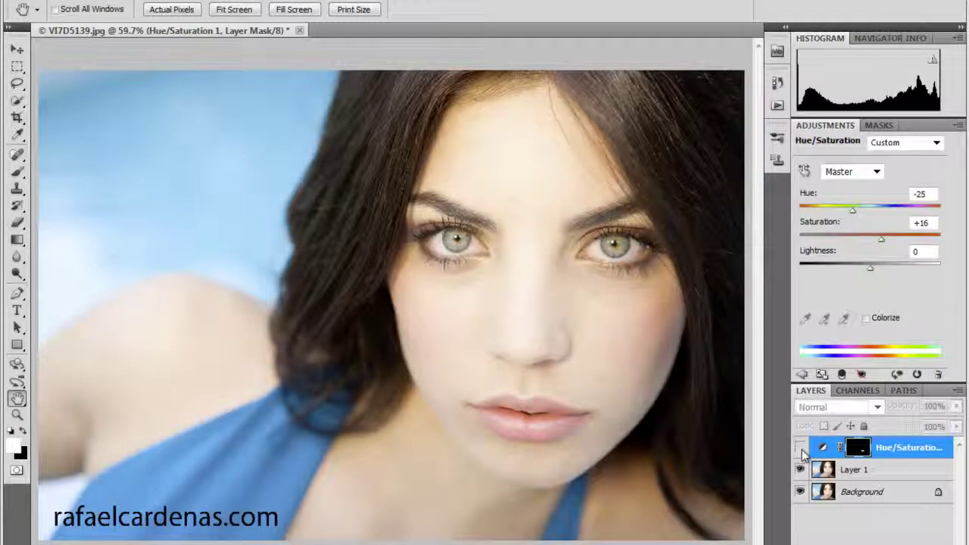
{"action": "left_click", "coordinate": [800, 447]}
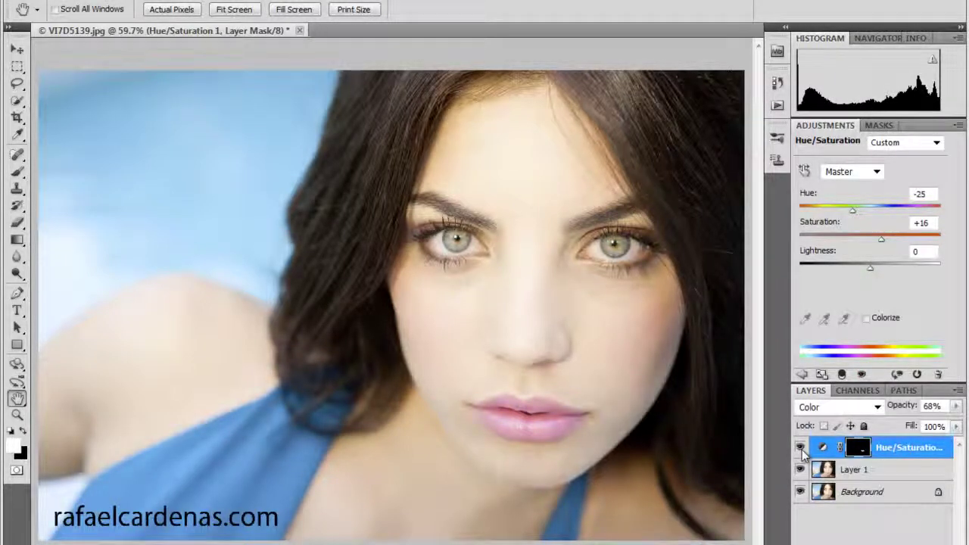